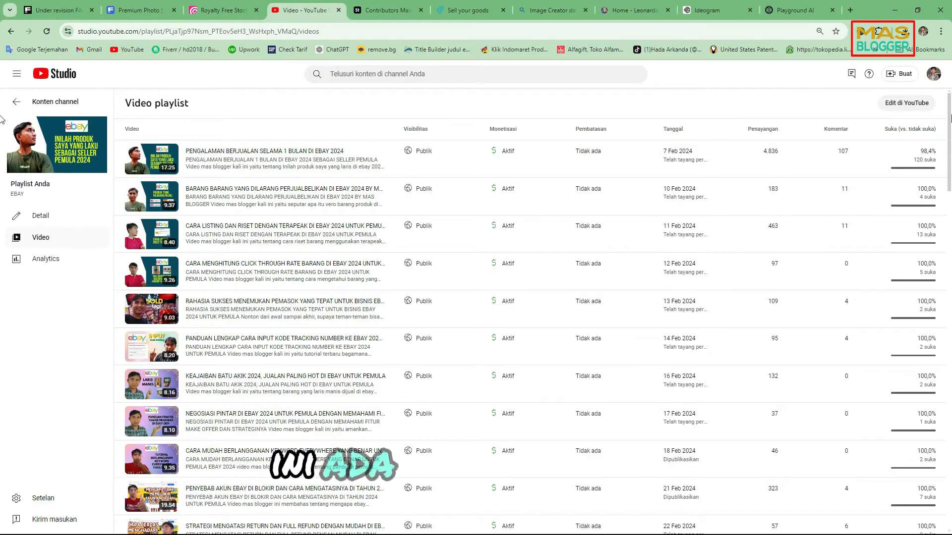
pyautogui.moveTo(950, 117); pyautogui.dragTo(946, 416)
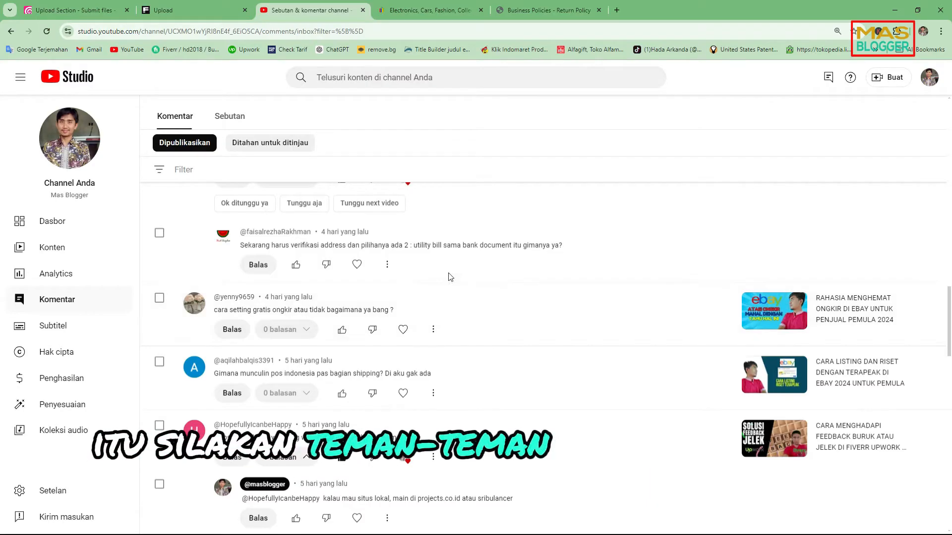
# Switch to eBay, search its customer service help for "business policy" and open the Business policies article.
pyautogui.click(421, 10)
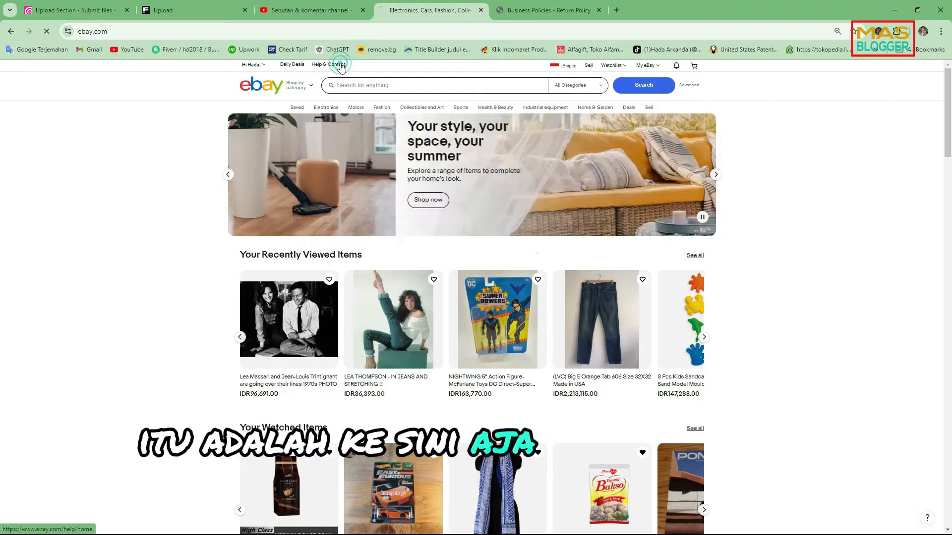
pyautogui.click(341, 66)
pyautogui.click(302, 157)
pyautogui.write('b')
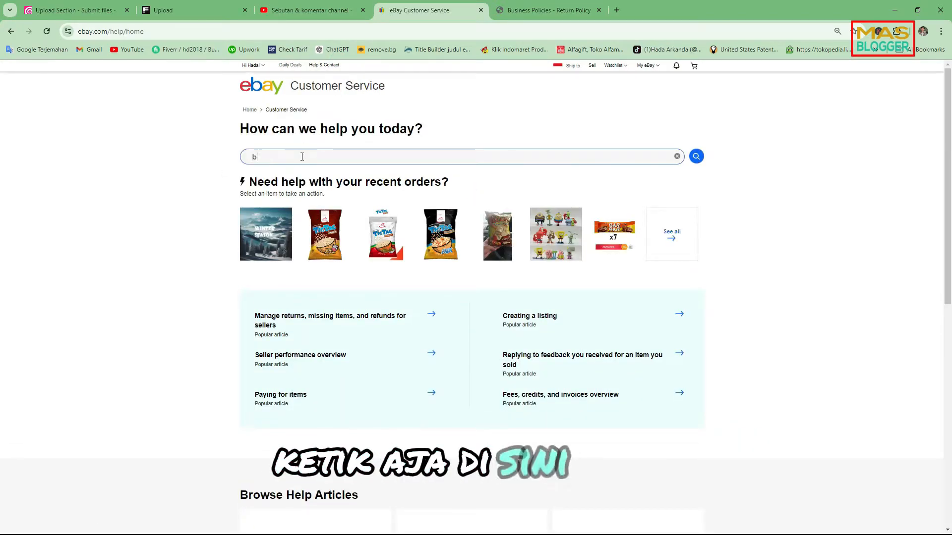
pyautogui.write('usiness p')
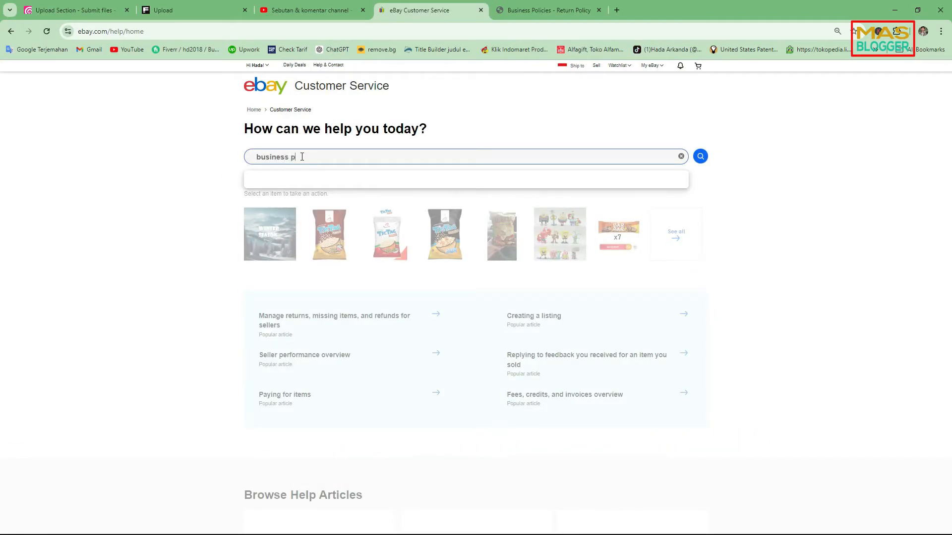
pyautogui.write('olicy')
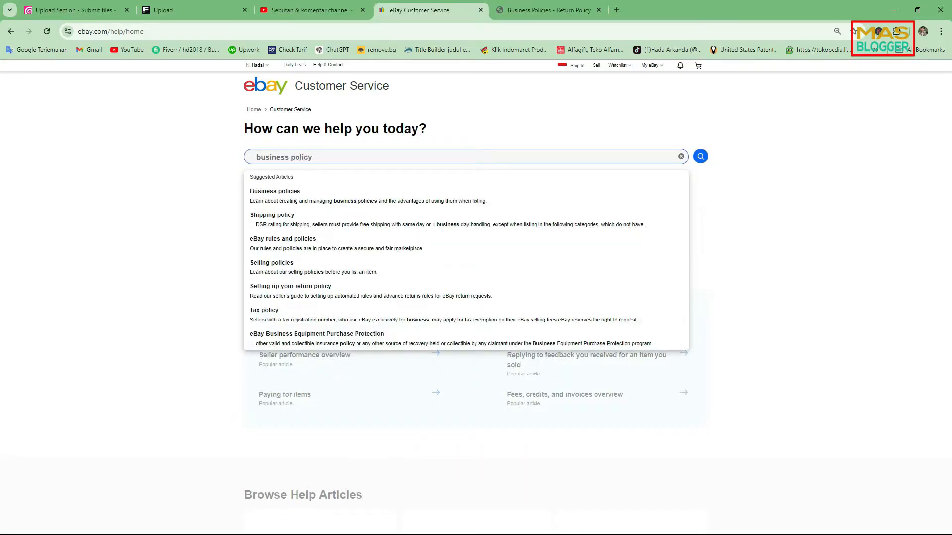
pyautogui.click(281, 196)
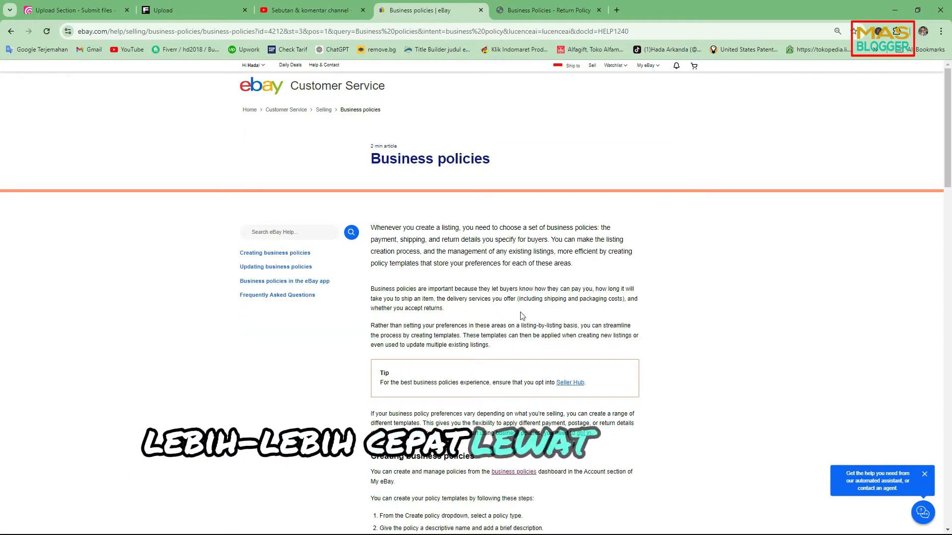
# Open the business policies dashboard linked in the article's section on creating business policies.
pyautogui.scroll(-2, 424, 368)
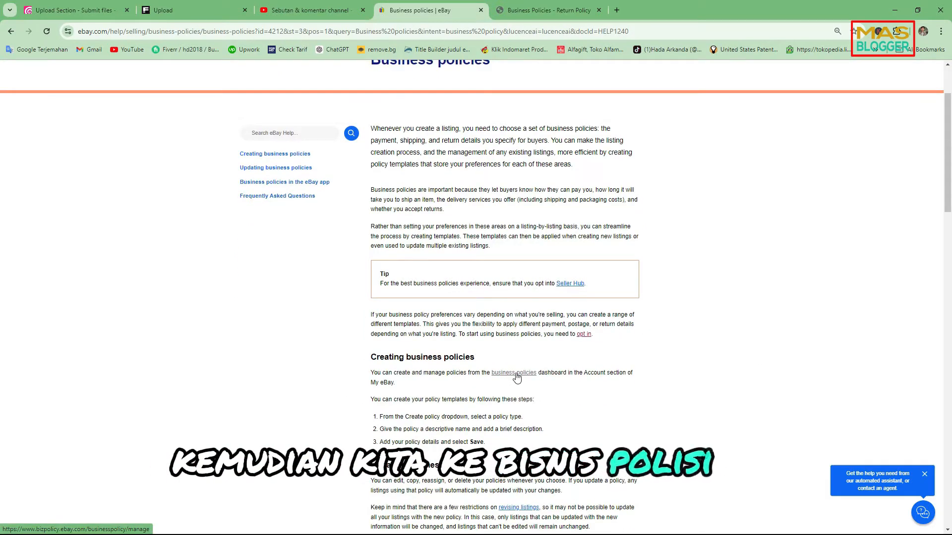
pyautogui.click(515, 379)
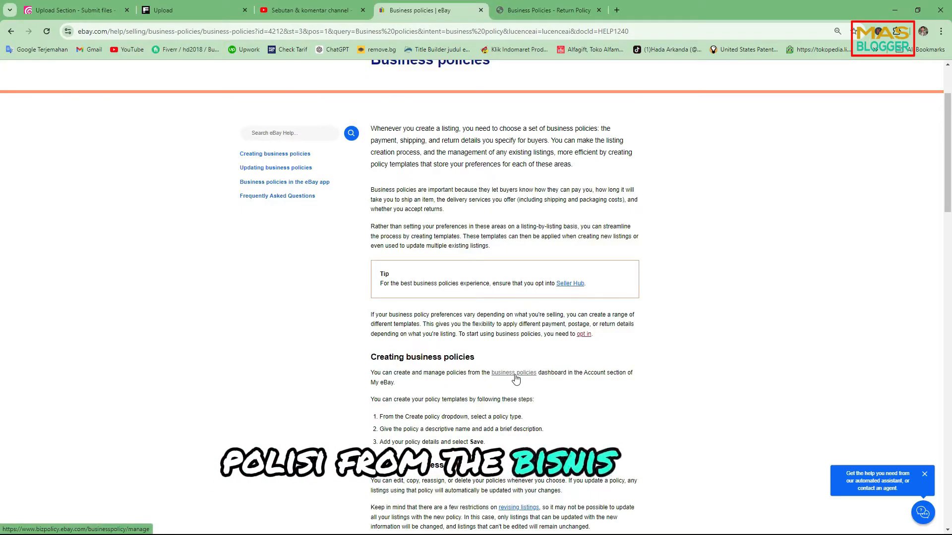
pyautogui.click(515, 378)
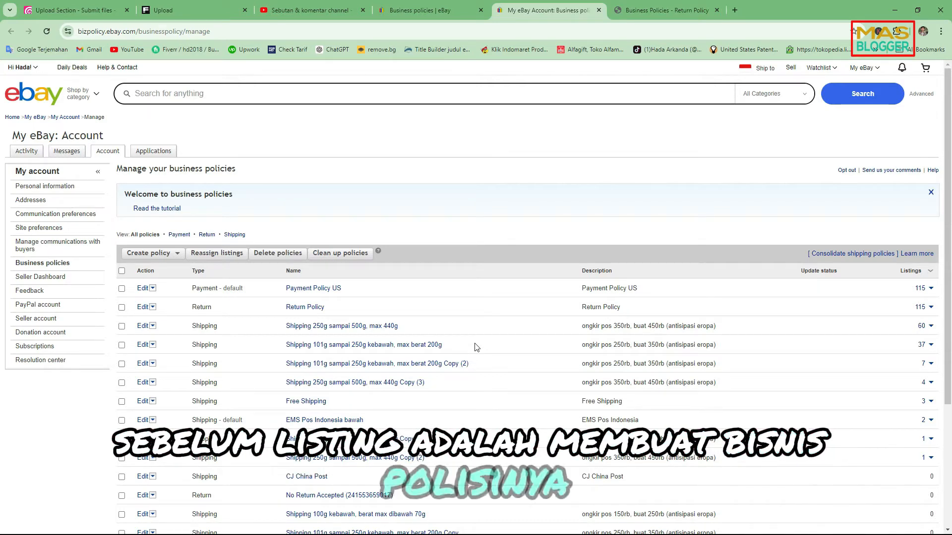
# Review the policy types available for creation and the list of existing business policies.
pyautogui.click(164, 254)
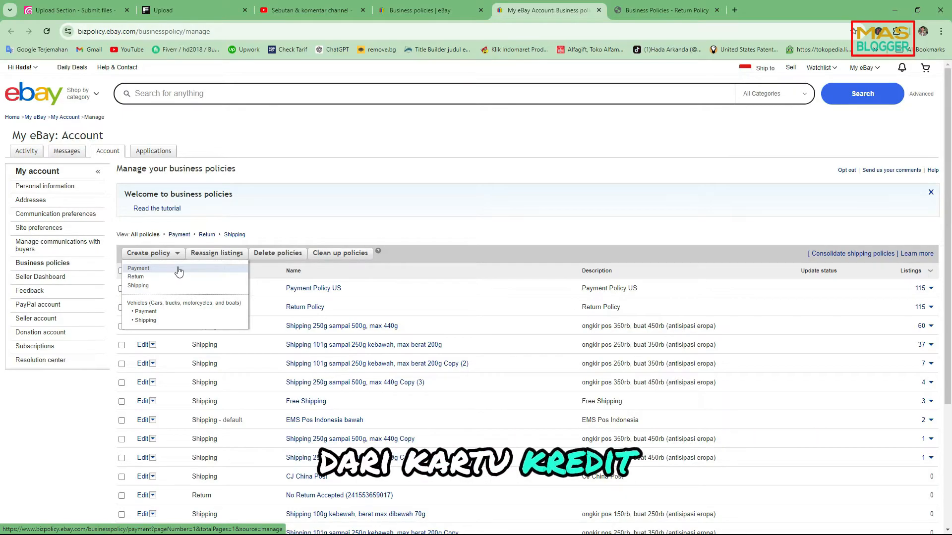
pyautogui.click(148, 288)
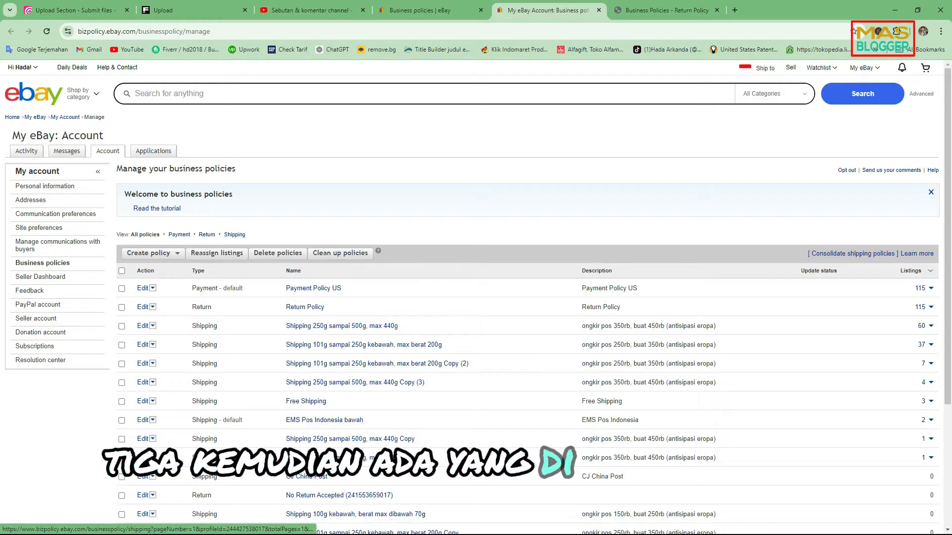
pyautogui.scroll(-2, 346, 436)
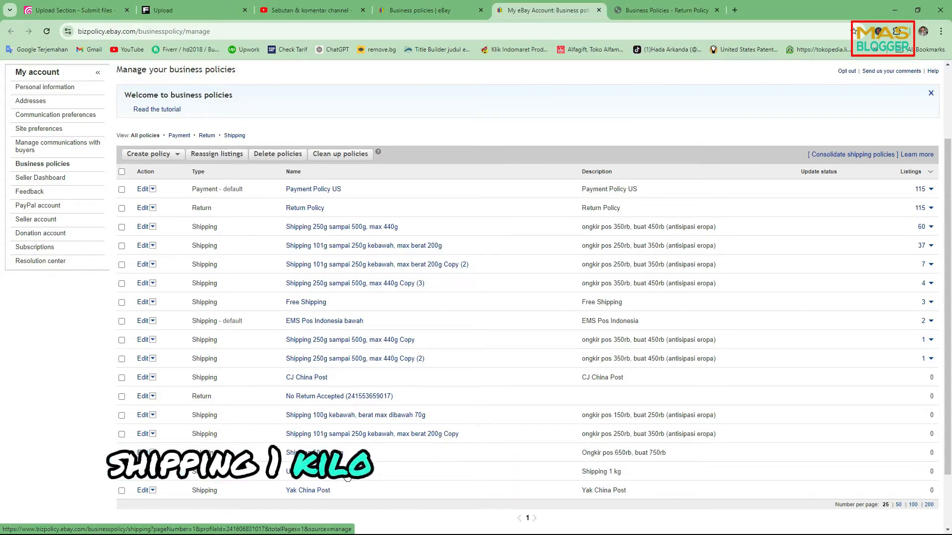
pyautogui.scroll(-1, 357, 477)
pyautogui.scroll(1, 371, 263)
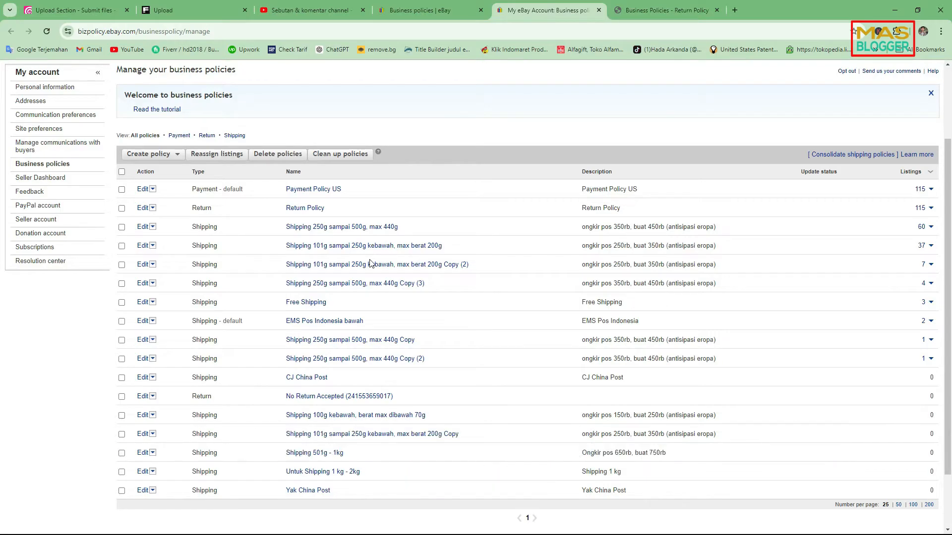
# Open the existing return policy named "Return Policy" for editing.
pyautogui.click(176, 154)
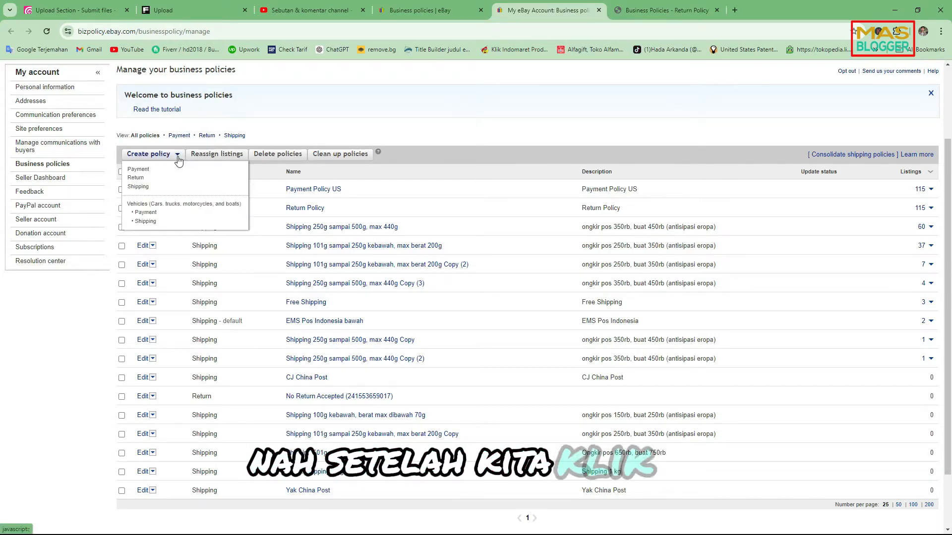
pyautogui.click(143, 180)
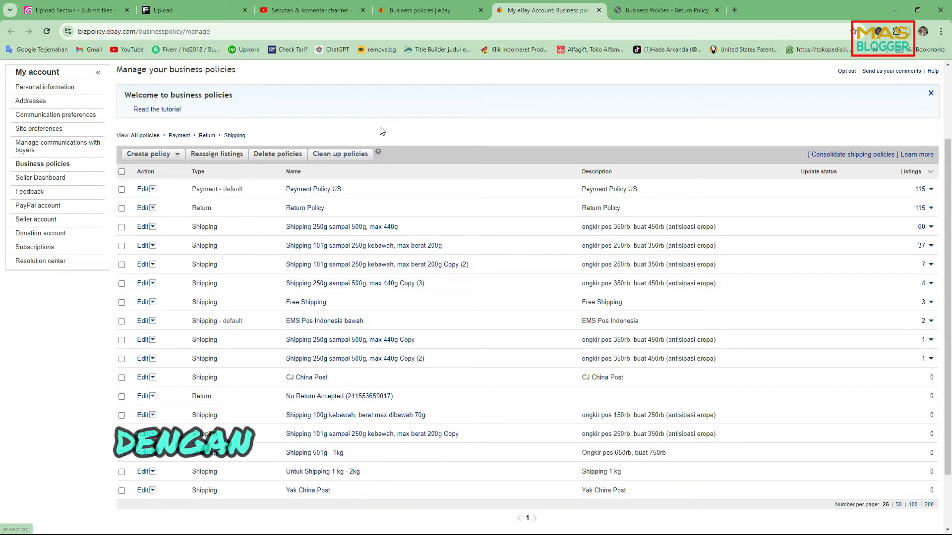
pyautogui.click(143, 208)
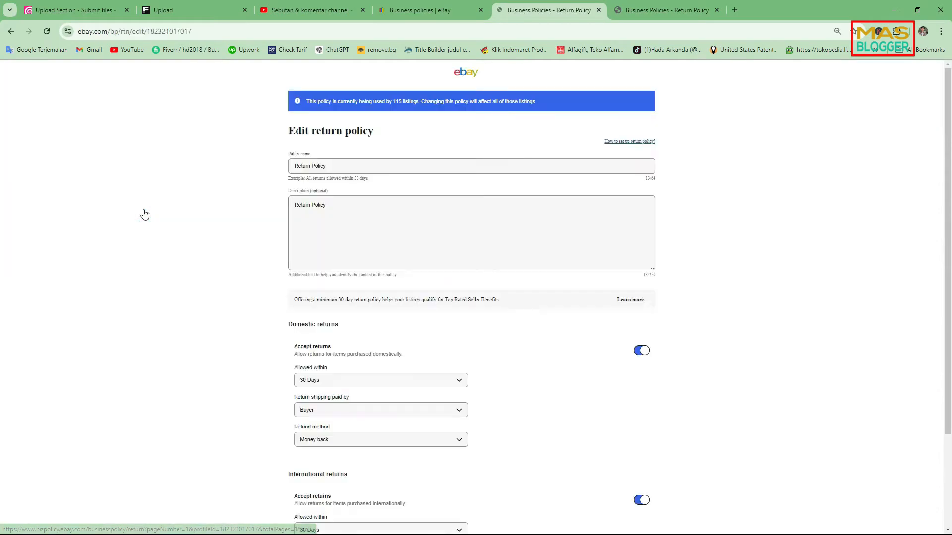
# Review the return policy's name, its description and the return period options for domestic returns.
pyautogui.tripleClick(372, 164)
pyautogui.tripleClick(340, 203)
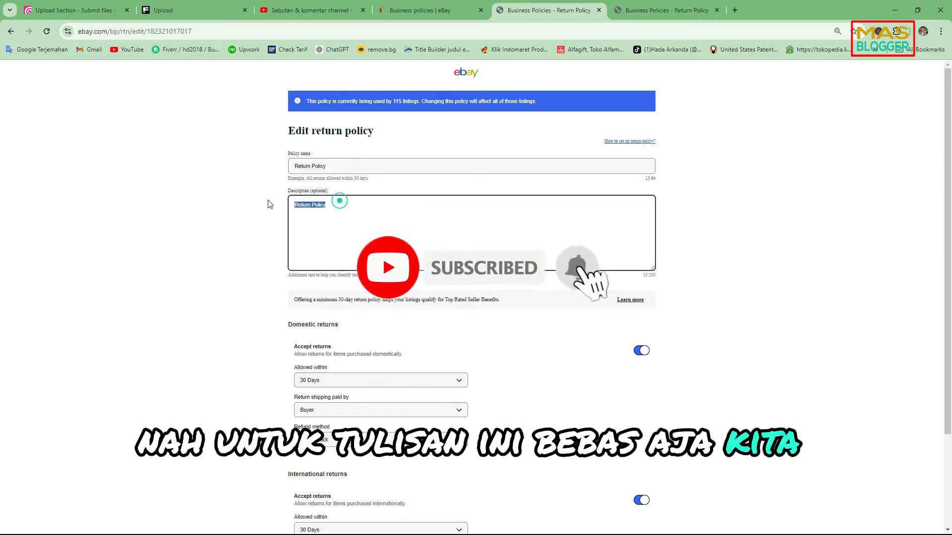
pyautogui.click(337, 167)
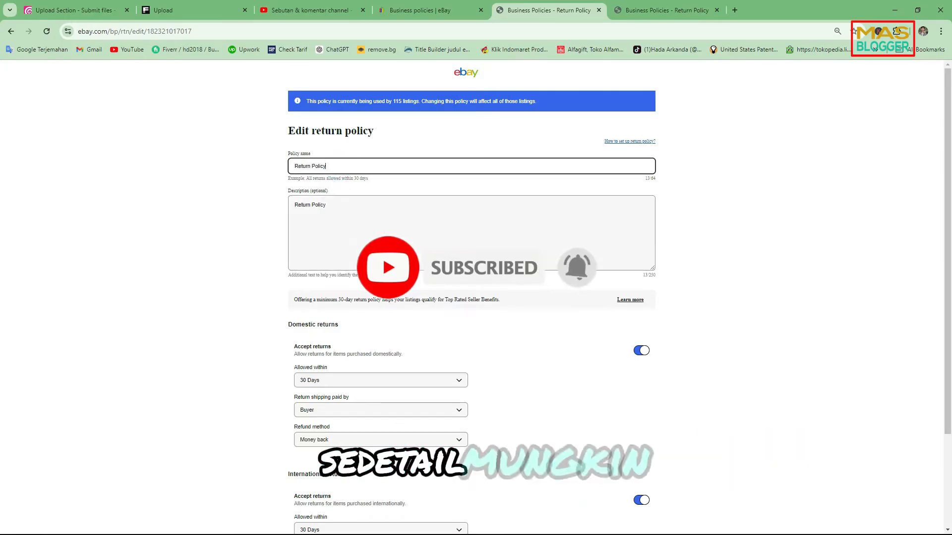
pyautogui.scroll(-3, 206, 367)
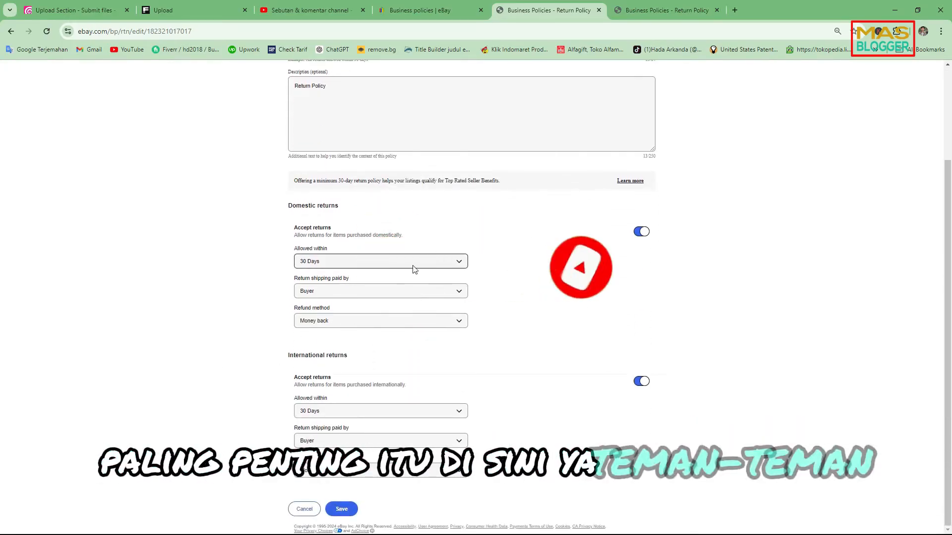
pyautogui.click(328, 262)
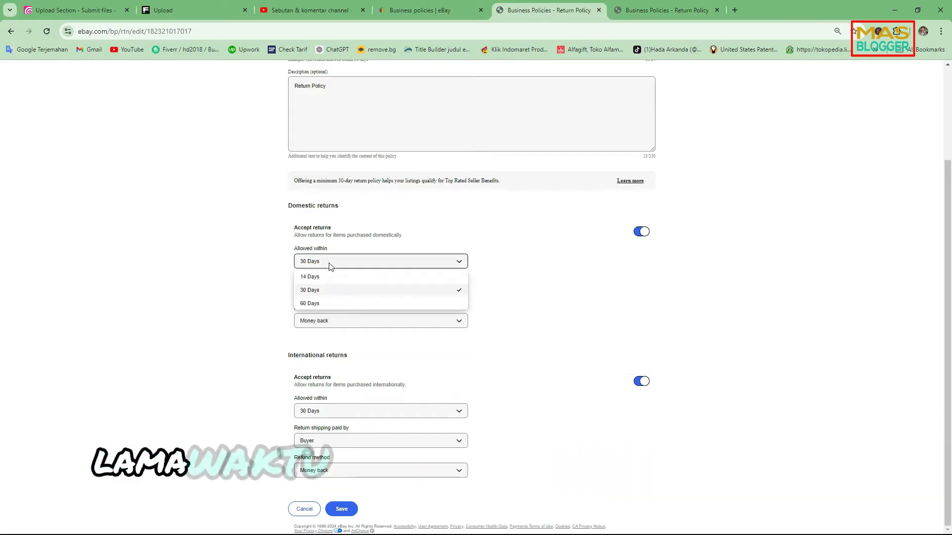
pyautogui.click(217, 283)
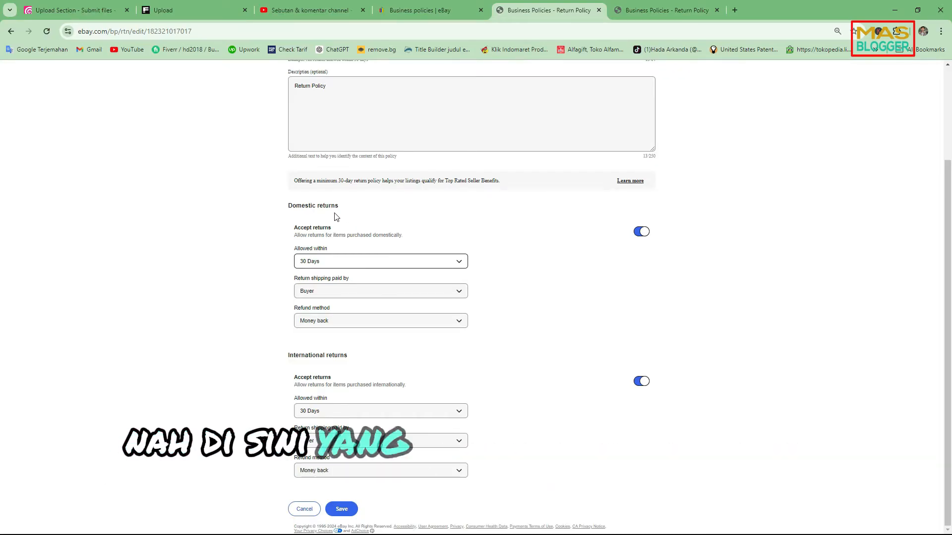
# Examine the options for who pays domestic return shipping, together with the note on Top Rated Seller Benefits.
pyautogui.click(332, 292)
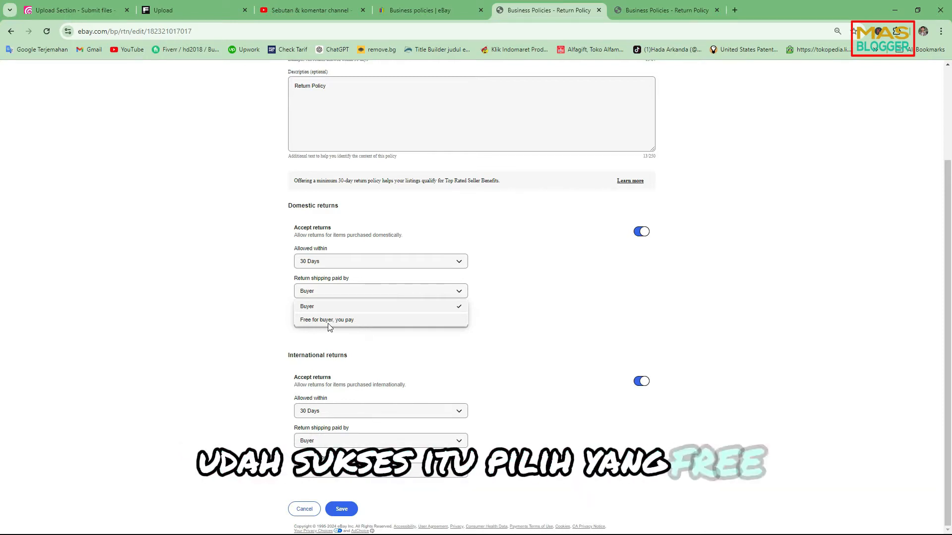
pyautogui.click(532, 305)
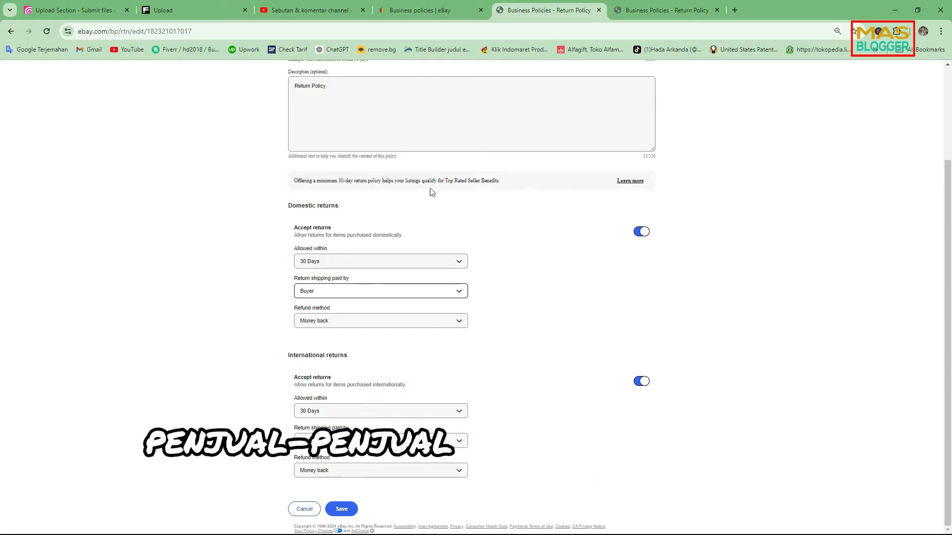
pyautogui.click(342, 291)
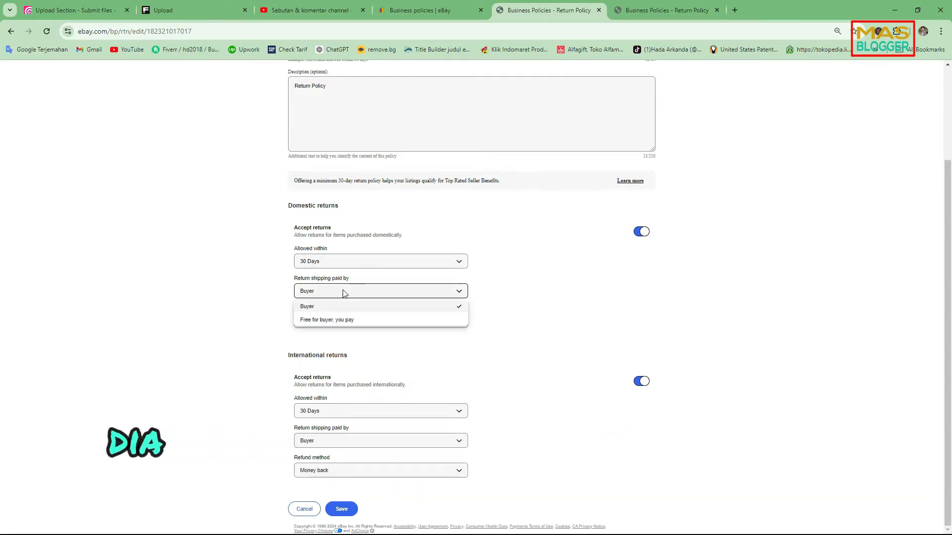
pyautogui.click(233, 324)
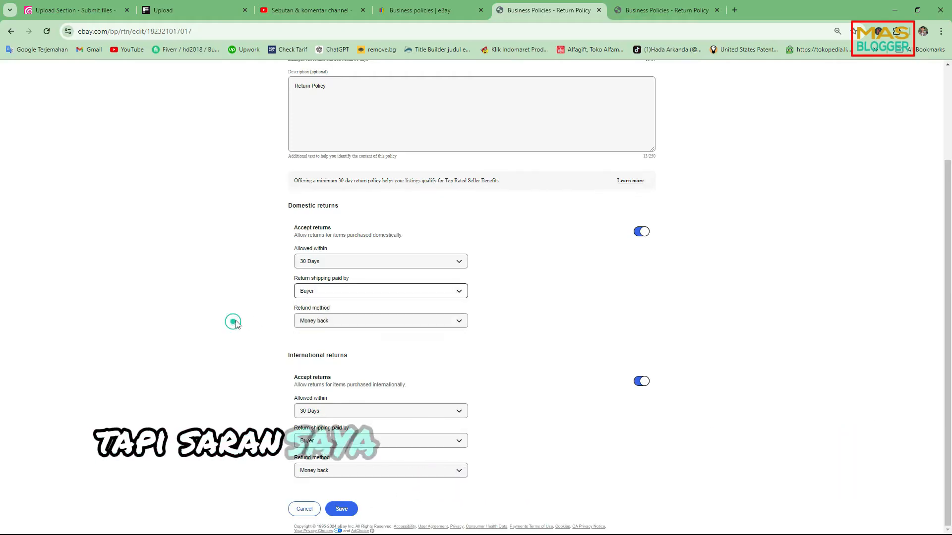
pyautogui.click(351, 296)
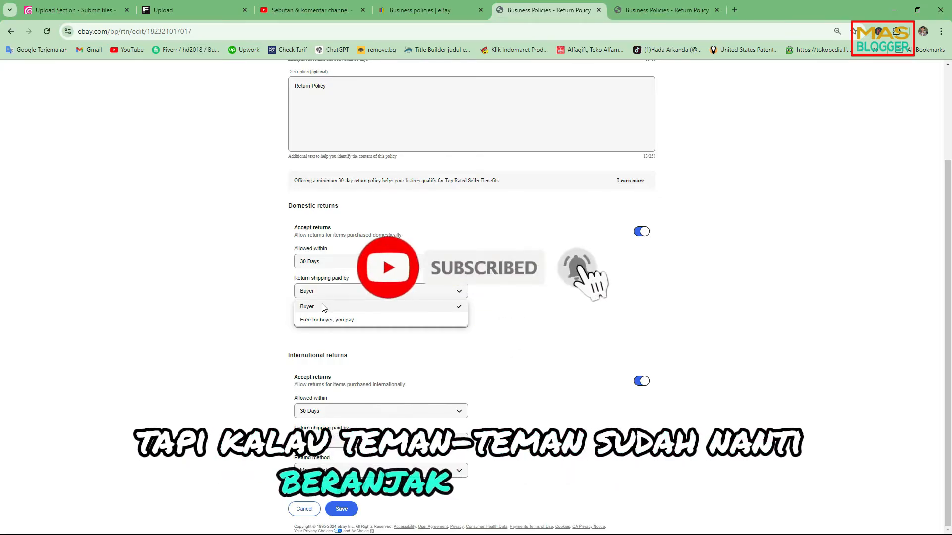
pyautogui.click(454, 196)
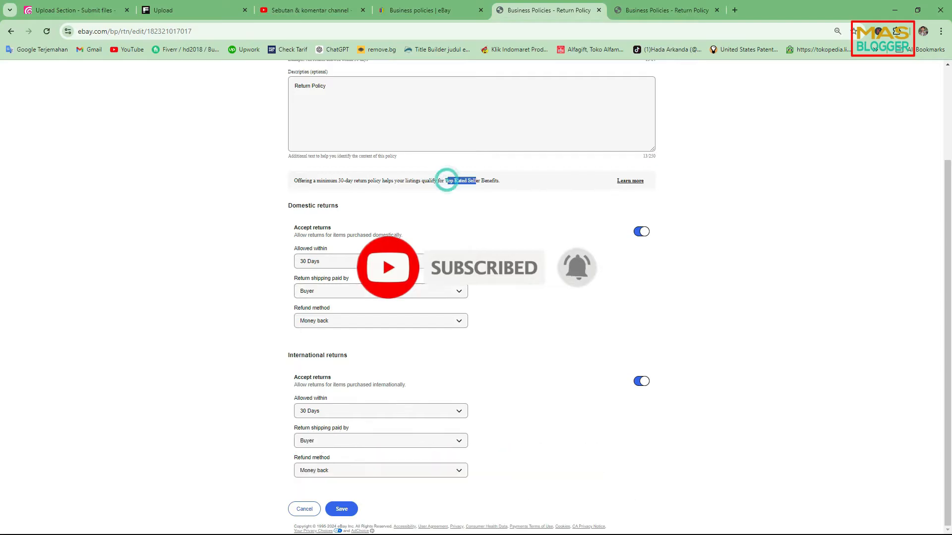
pyautogui.click(342, 292)
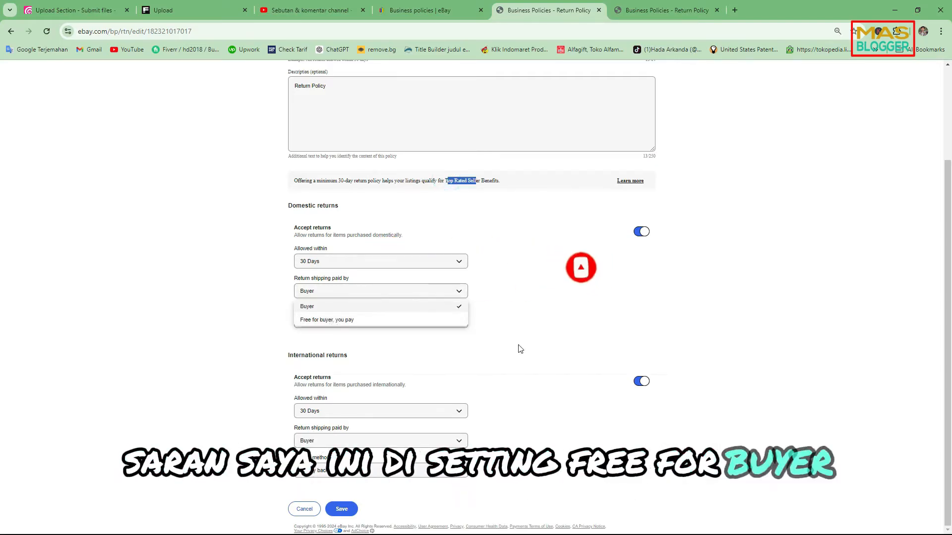
pyautogui.click(541, 331)
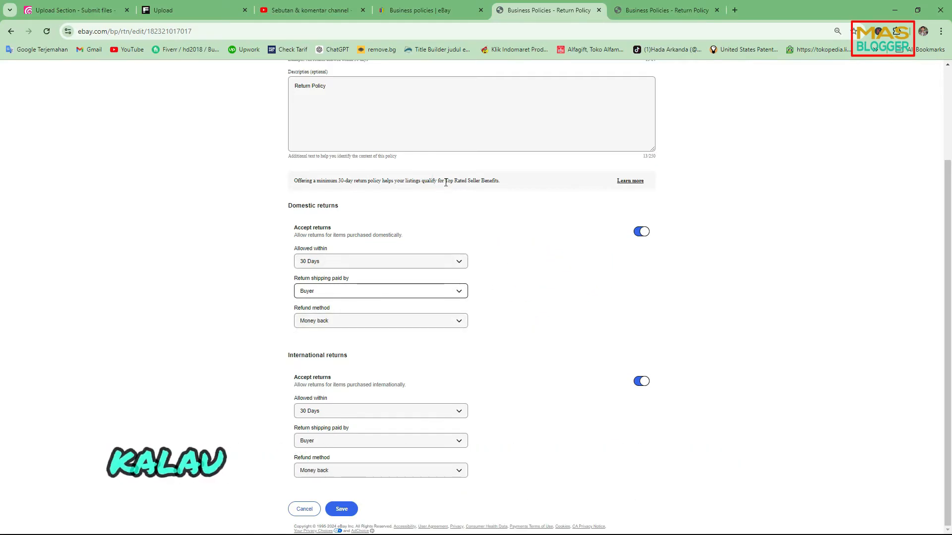
pyautogui.moveTo(444, 181); pyautogui.dragTo(475, 179)
pyautogui.click(395, 290)
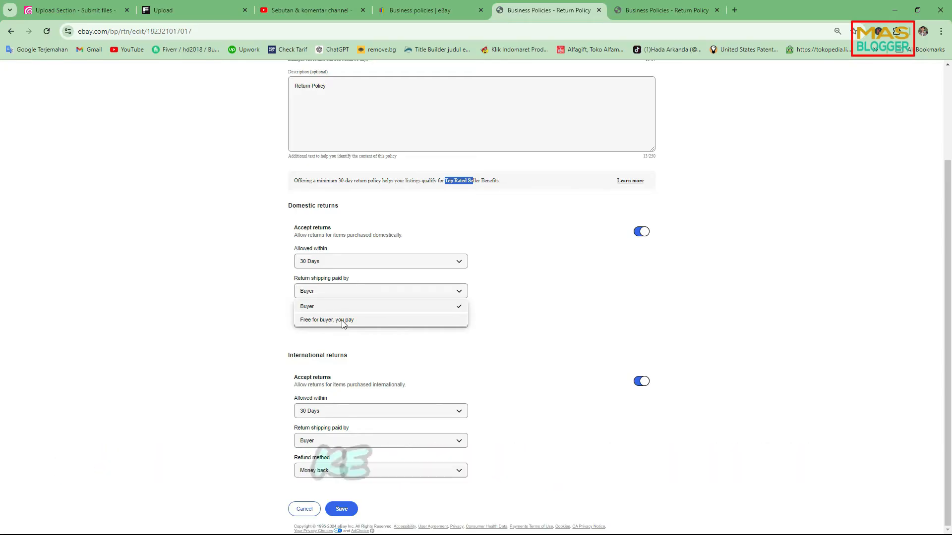
pyautogui.click(508, 325)
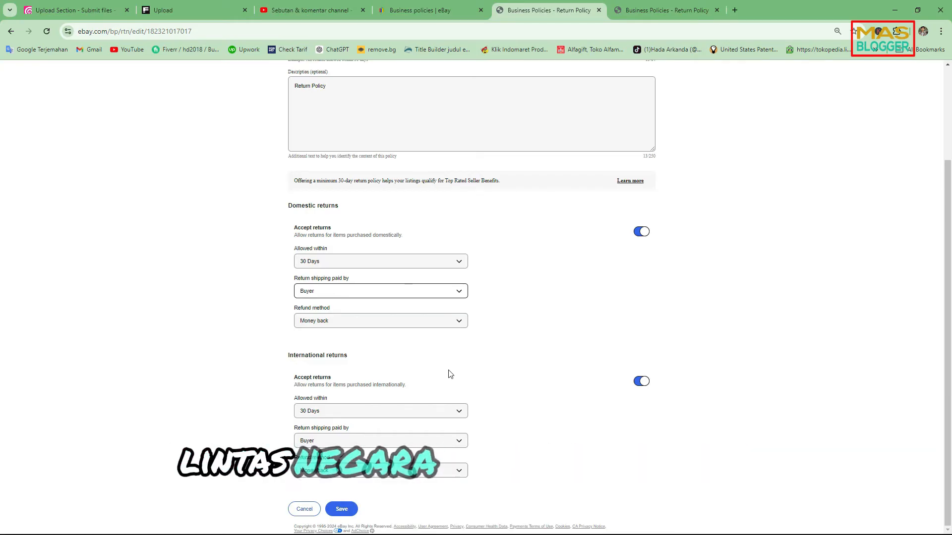
# Choose Buyer as the payer of return shipping for international returns.
pyautogui.click(316, 442)
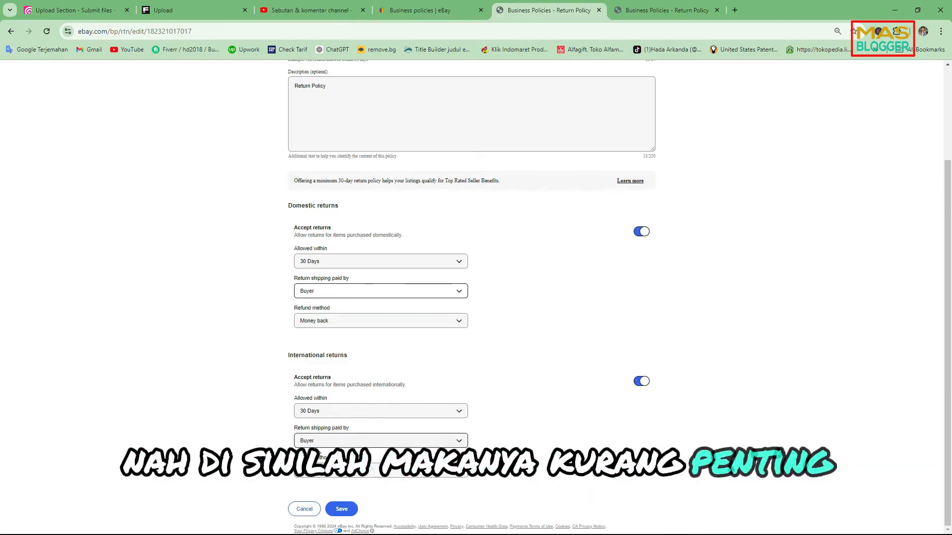
pyautogui.click(536, 406)
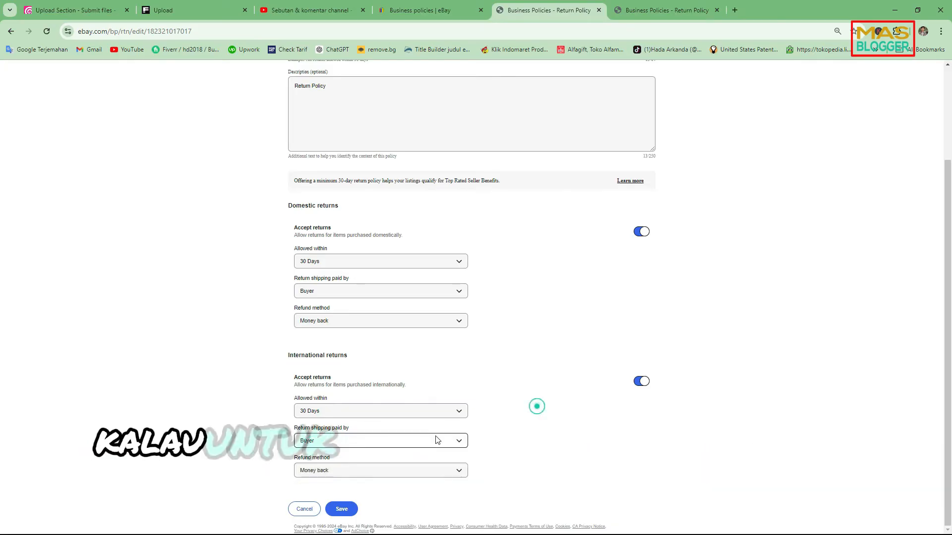
pyautogui.click(317, 441)
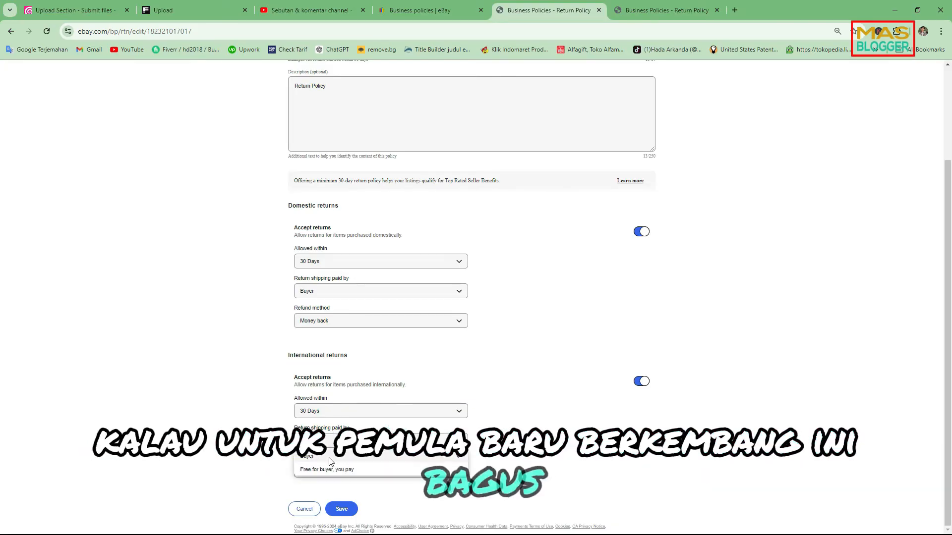
pyautogui.click(385, 457)
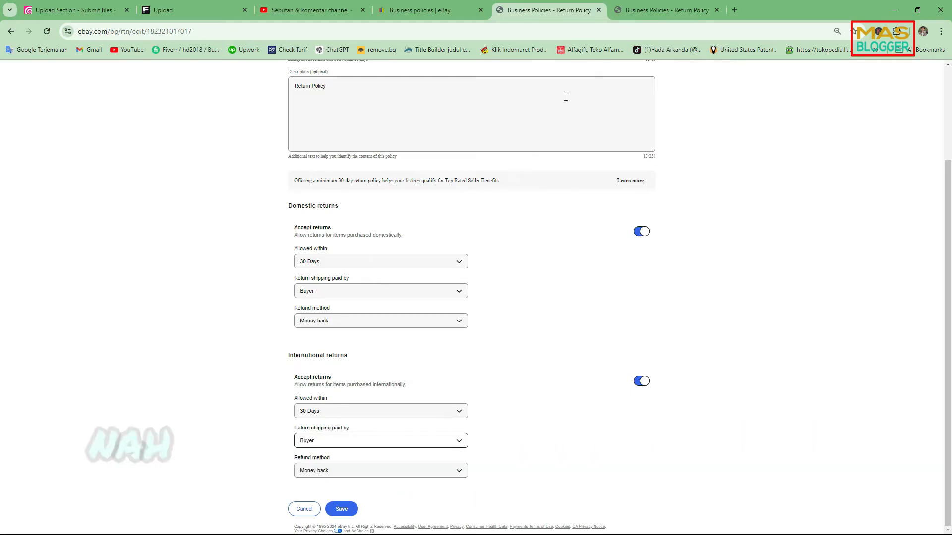
# Close the duplicate return policy page and open the shipping policy "Shipping 250g sampai 500g, max 440g" for editing from the business policies list.
pyautogui.click(640, 14)
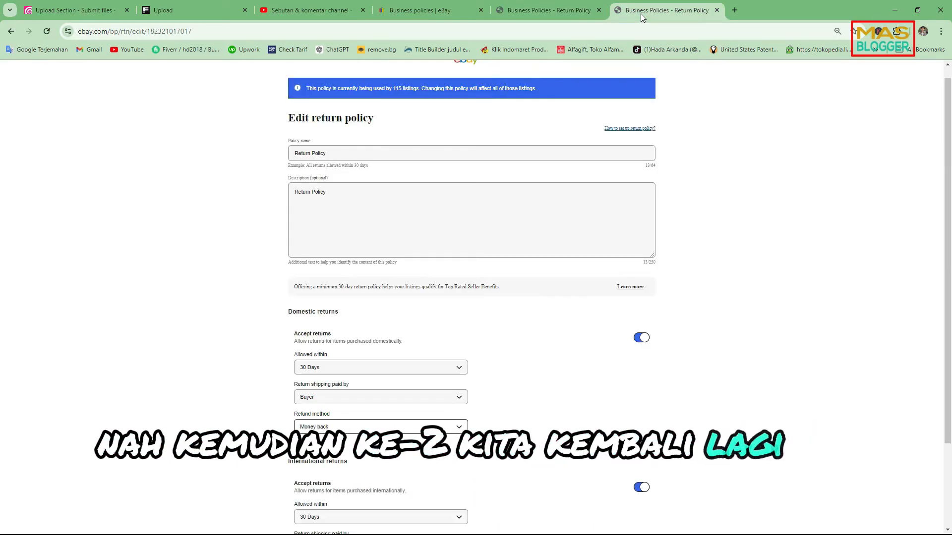
pyautogui.click(716, 10)
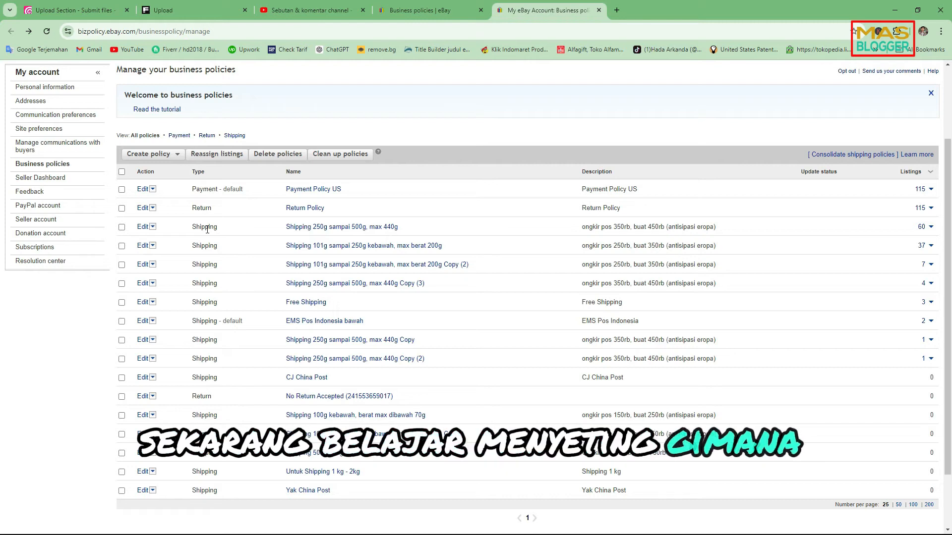
pyautogui.click(170, 156)
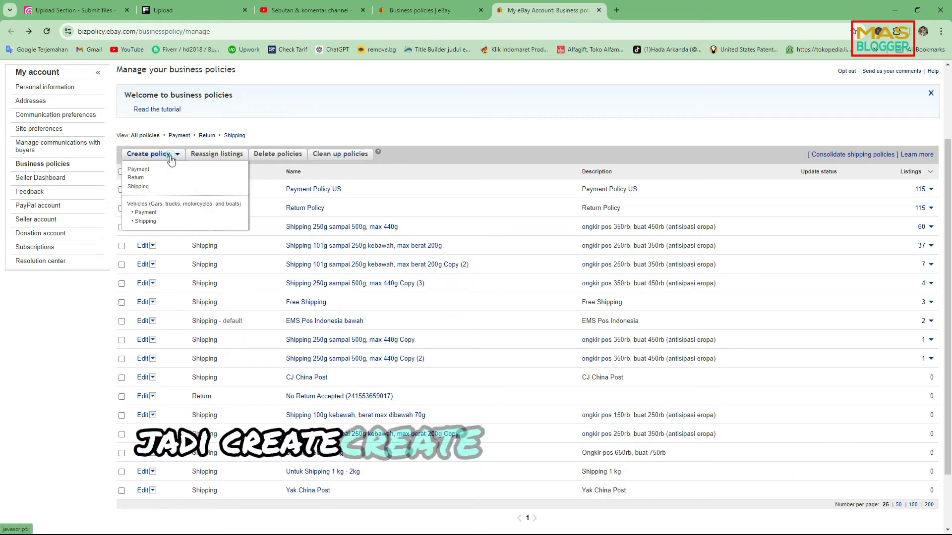
pyautogui.click(138, 186)
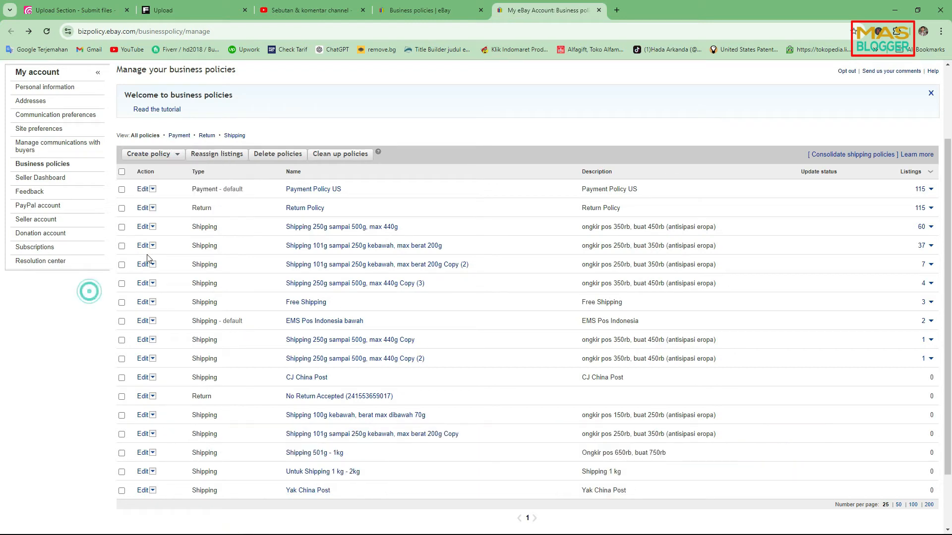
pyautogui.click(143, 227)
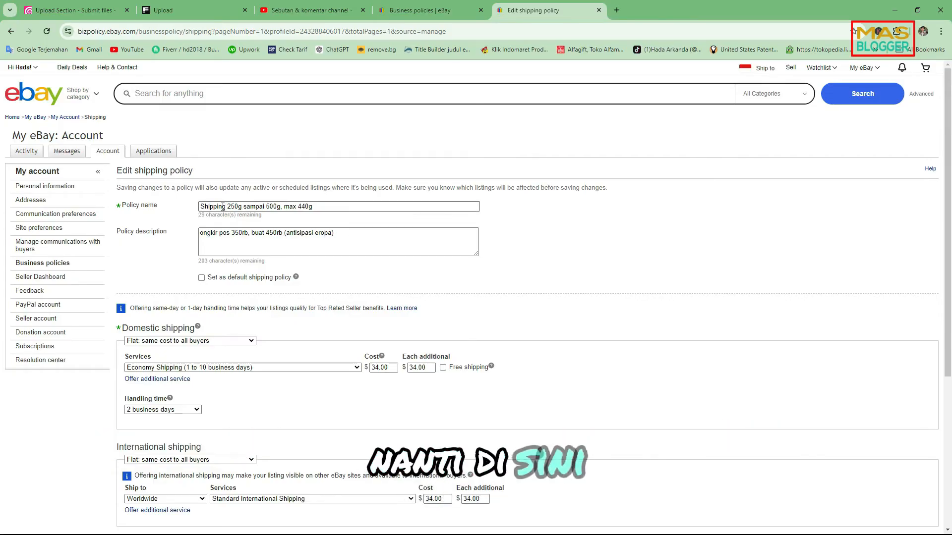
# Review the shipping policy's name and description, together with the cost type options for domestic shipping.
pyautogui.moveTo(201, 207); pyautogui.dragTo(214, 206)
pyautogui.press('Tab')
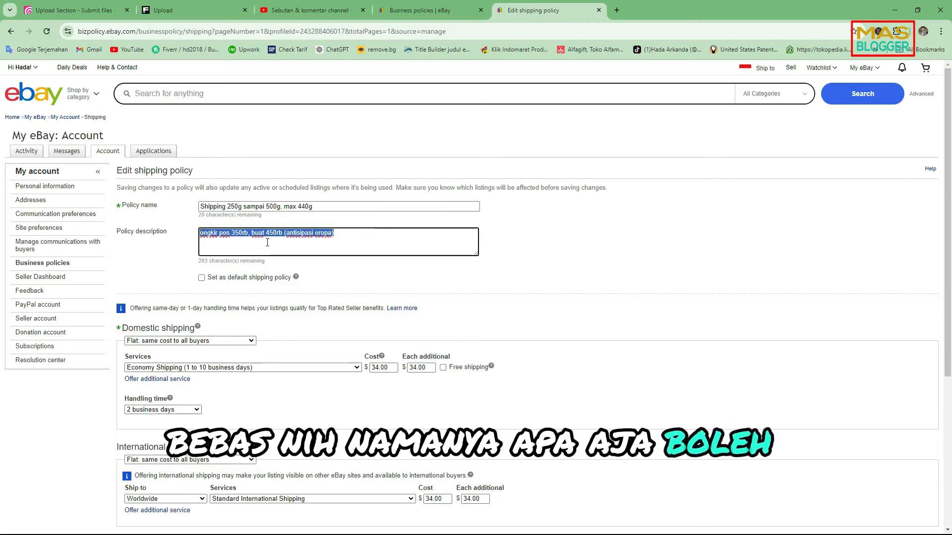
pyautogui.moveTo(316, 205); pyautogui.dragTo(195, 203)
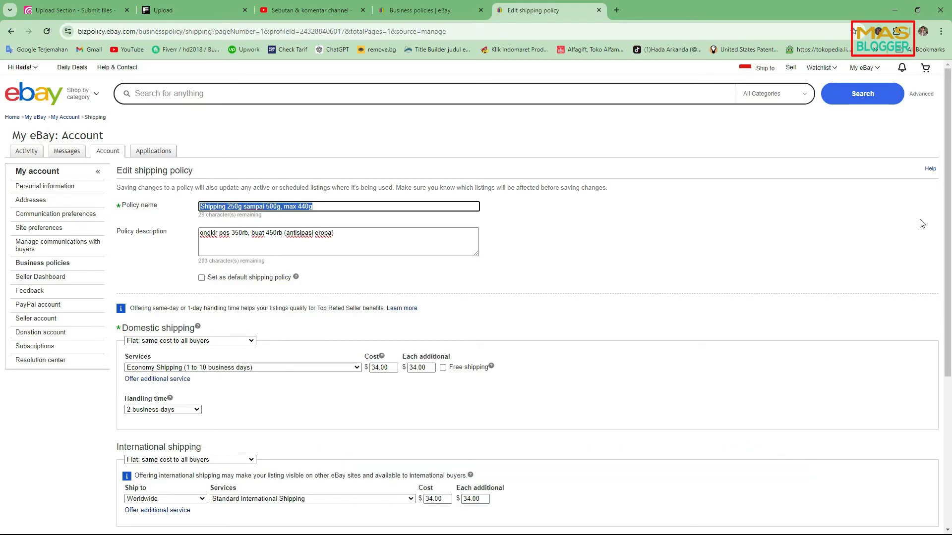
pyautogui.scroll(-3, 947, 215)
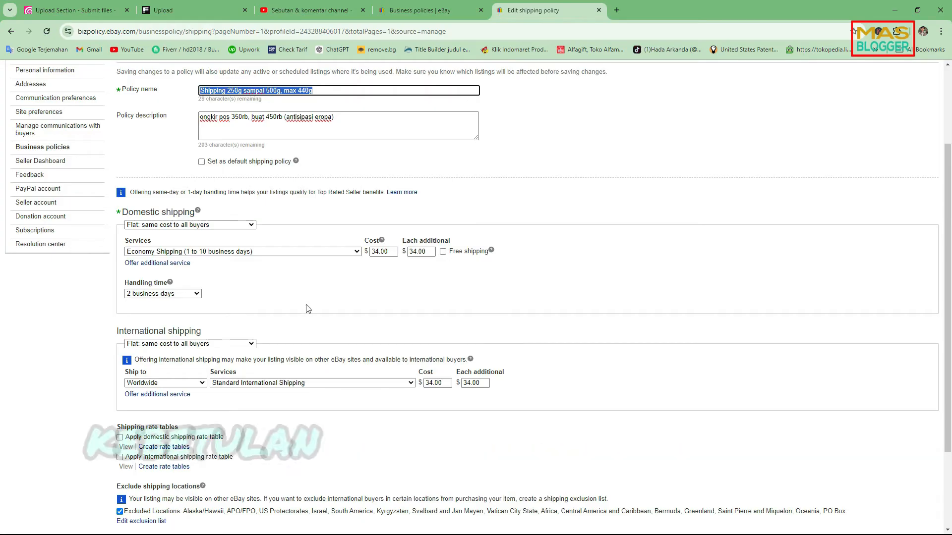
pyautogui.click(196, 225)
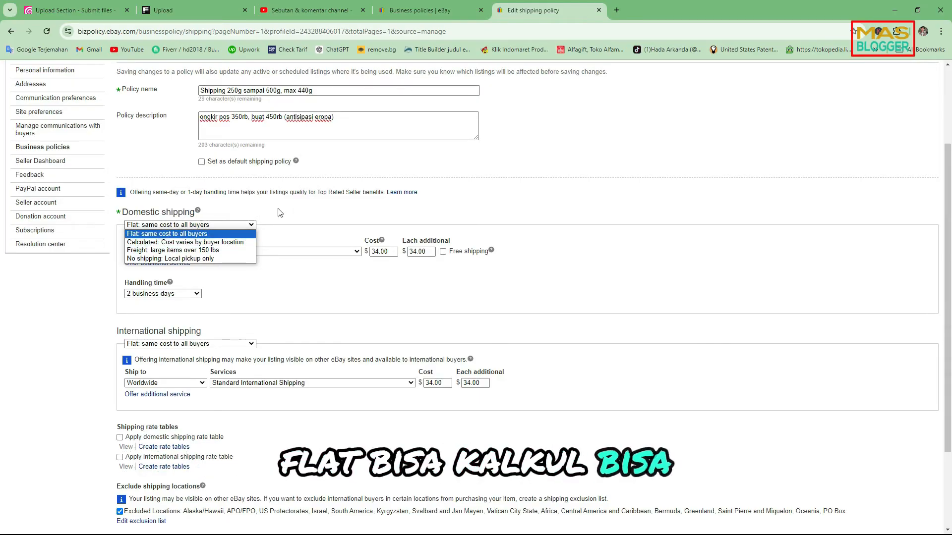
pyautogui.click(419, 199)
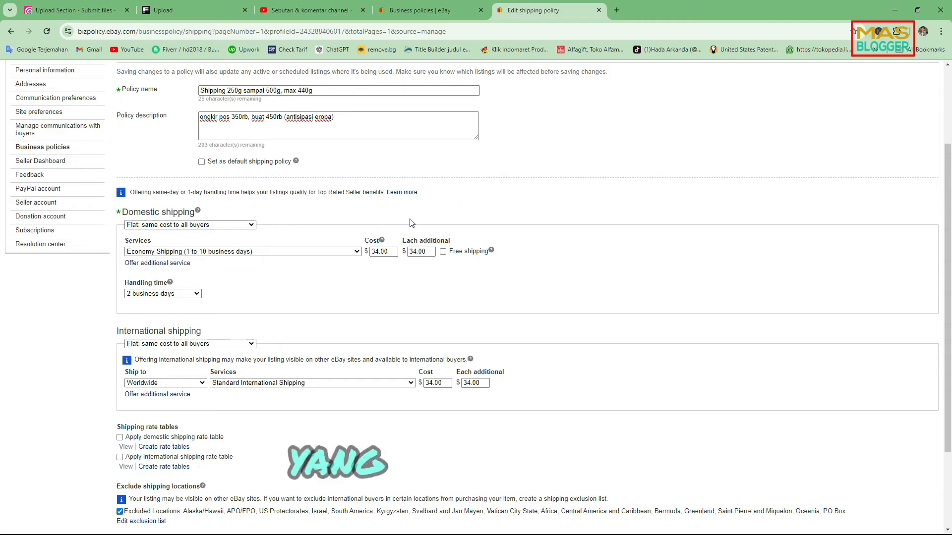
# Try free shipping on the domestic Economy Shipping service, check the international shipping cost type, and turn free shipping off again.
pyautogui.click(443, 251)
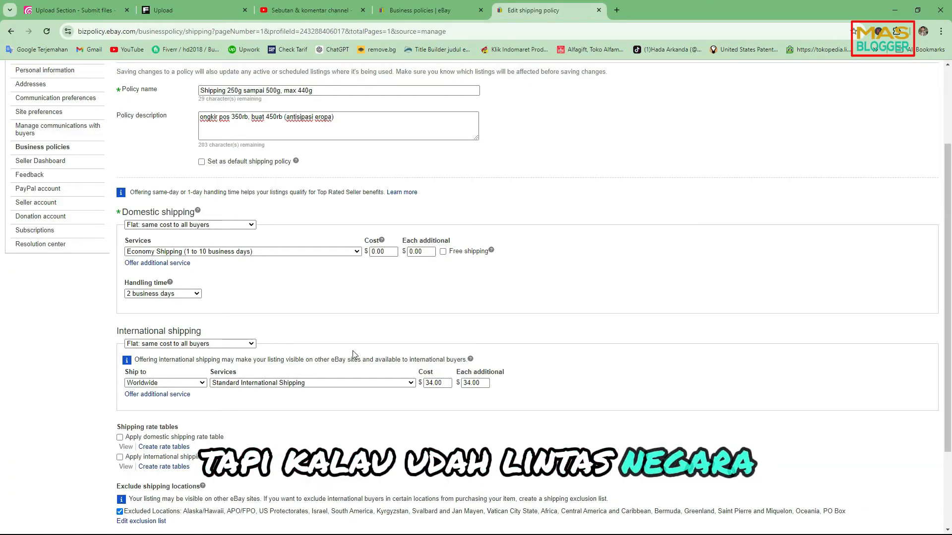
pyautogui.click(443, 251)
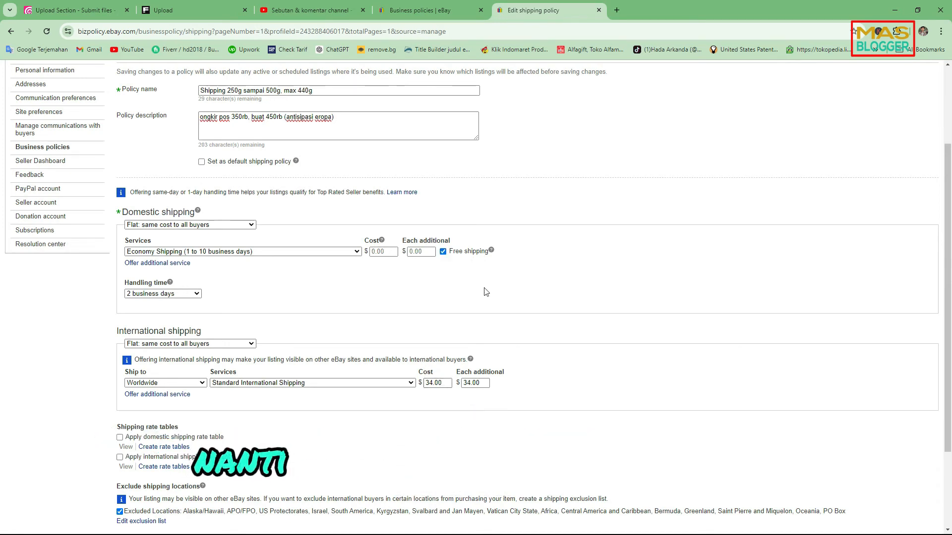
pyautogui.click(246, 344)
pyautogui.click(246, 345)
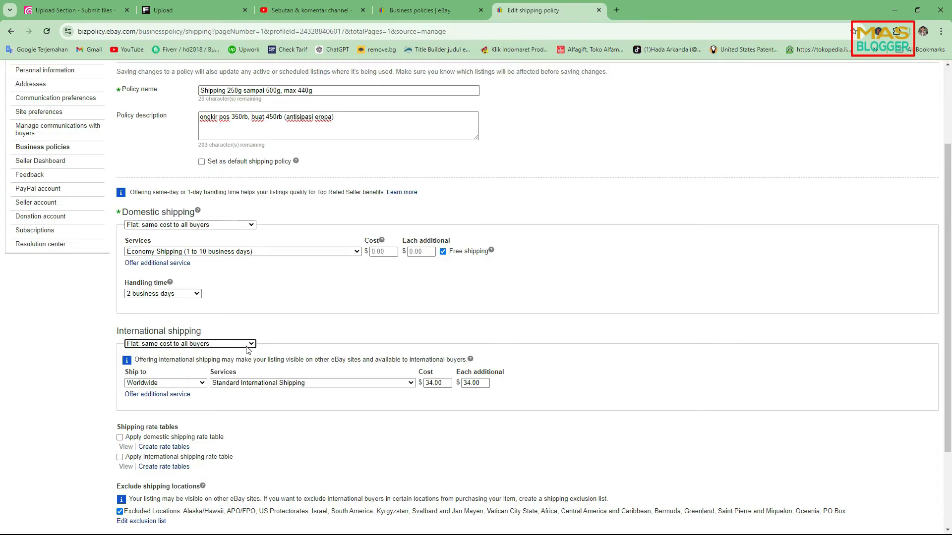
pyautogui.click(523, 382)
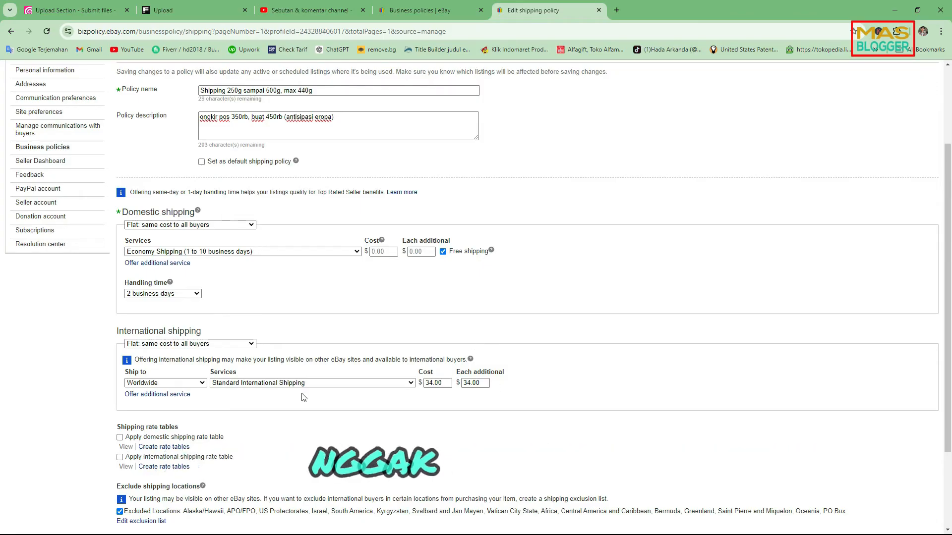
pyautogui.click(442, 254)
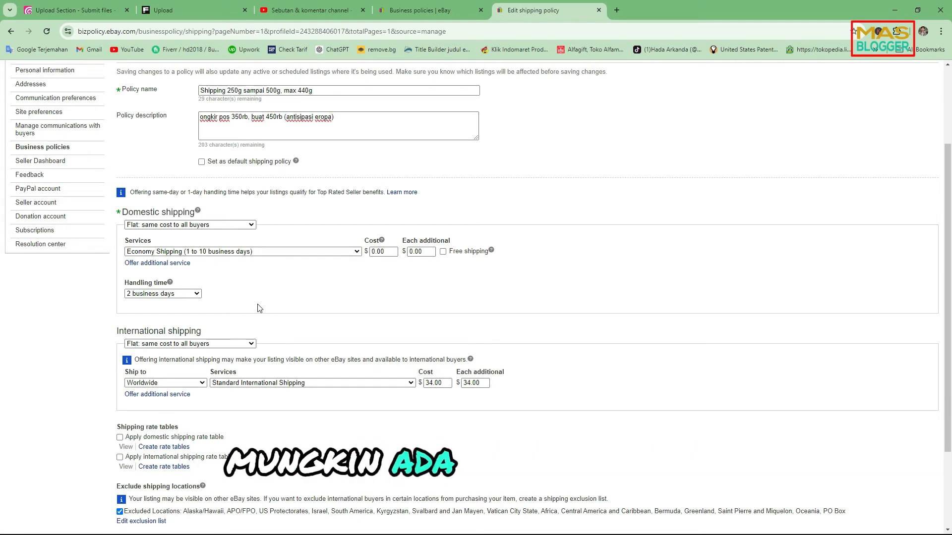
# Examine the handling time options for domestic shipping.
pyautogui.click(159, 293)
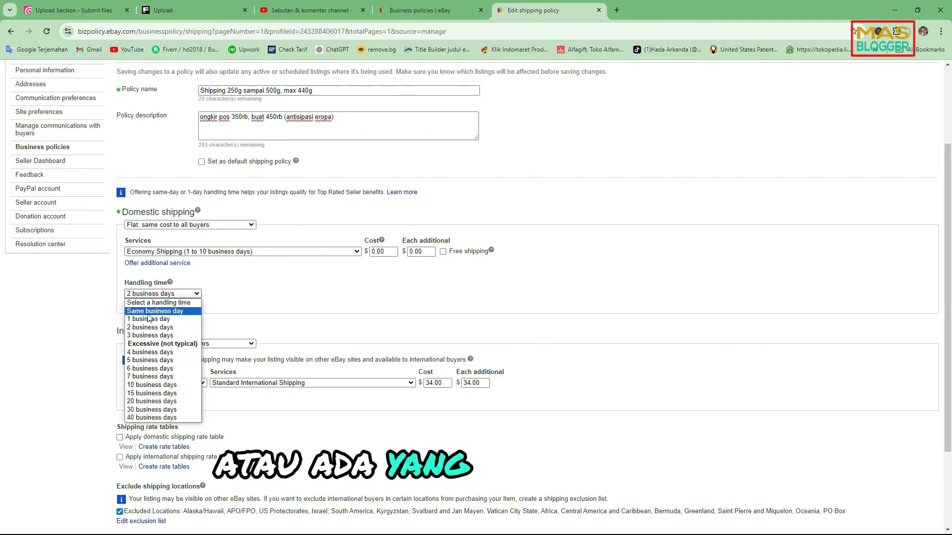